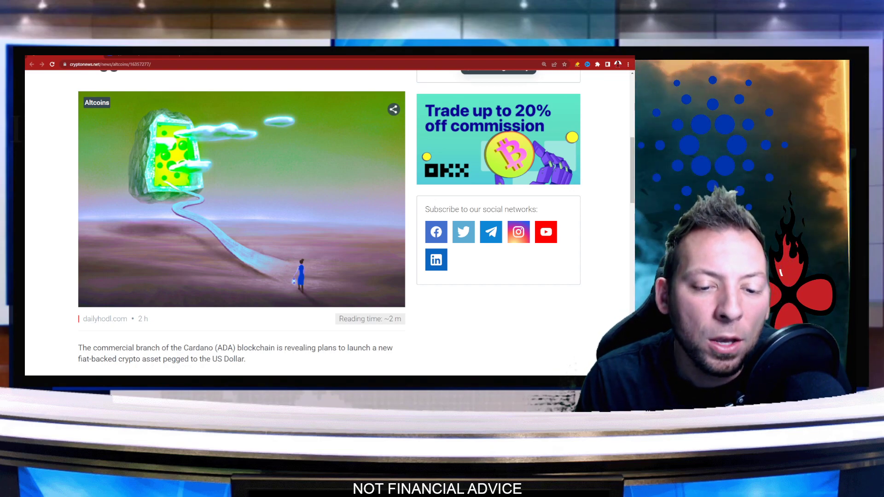
scroll(39, 277, "down", 2)
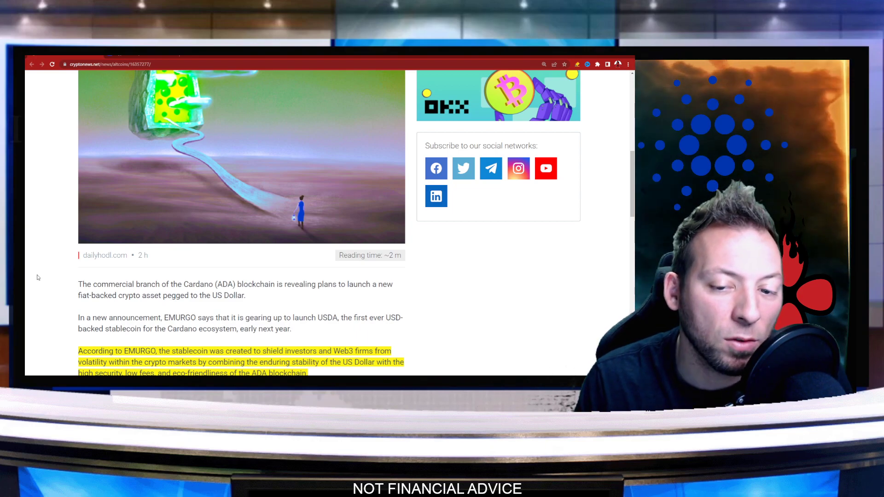
scroll(273, 172, "down", 1)
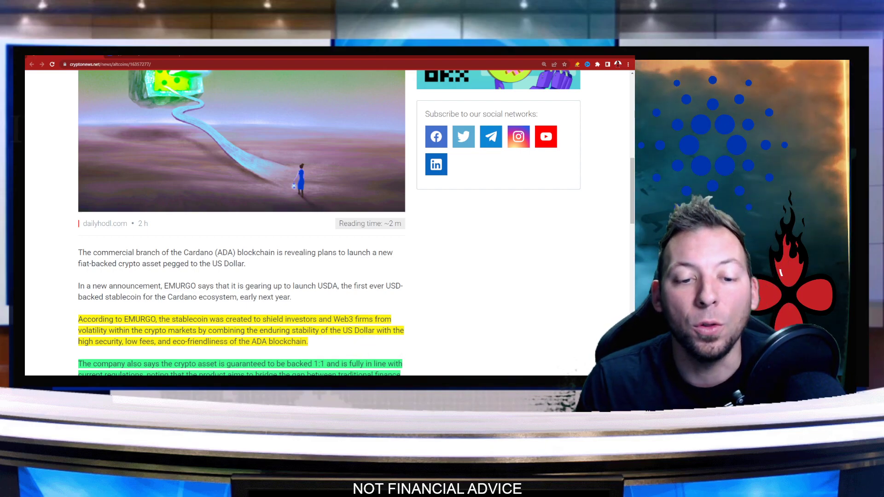
left_click_drag(154, 263, 161, 263)
scroll(343, 316, "down", 1)
mouse_move(343, 314)
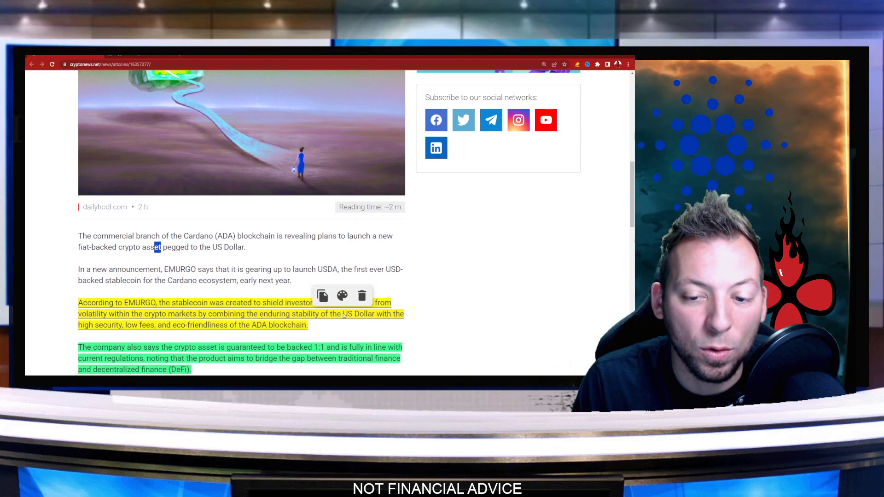
scroll(344, 315, "down", 2)
Clear the stray partial-word selection so the green highlighted paragraph can be scrolled into view
left_click(261, 281)
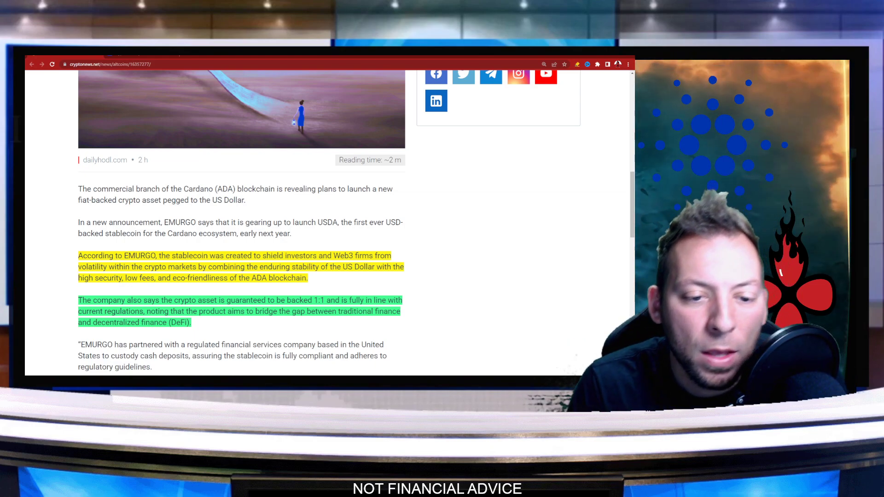
scroll(198, 295, "down", 1)
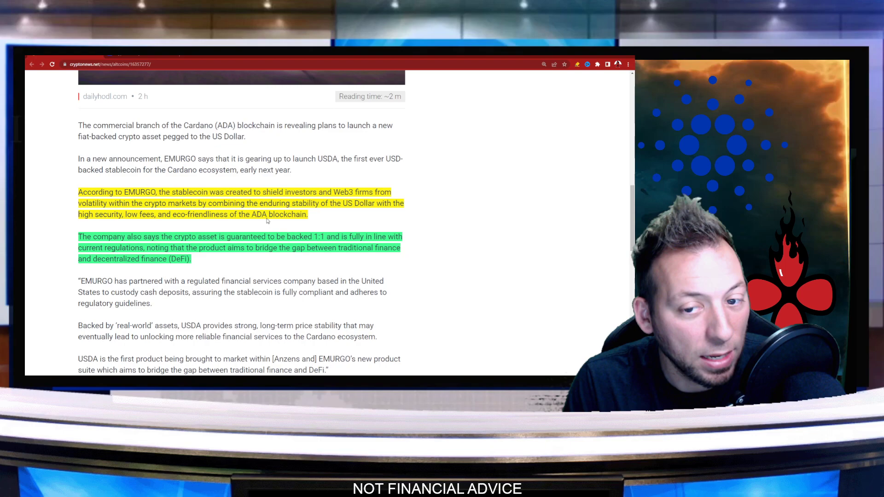
Mark words about backing in the green paragraph, then clear the selection
left_click_drag(308, 238, 257, 237)
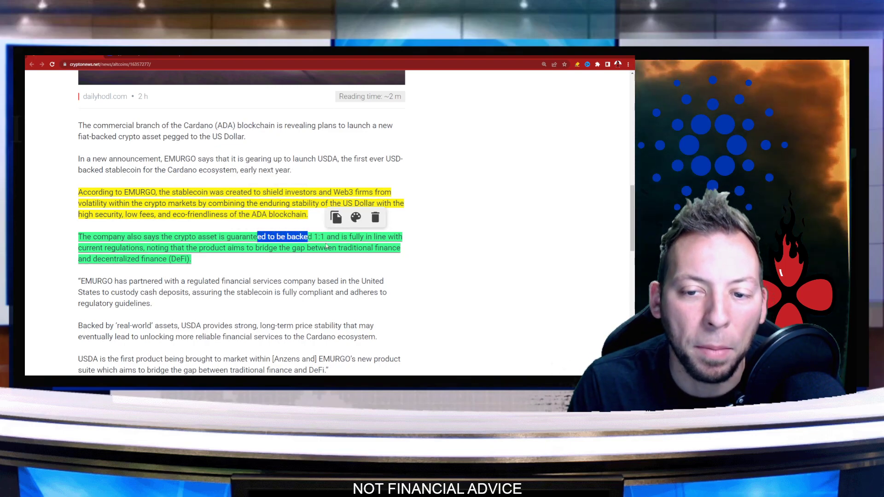
left_click(277, 239)
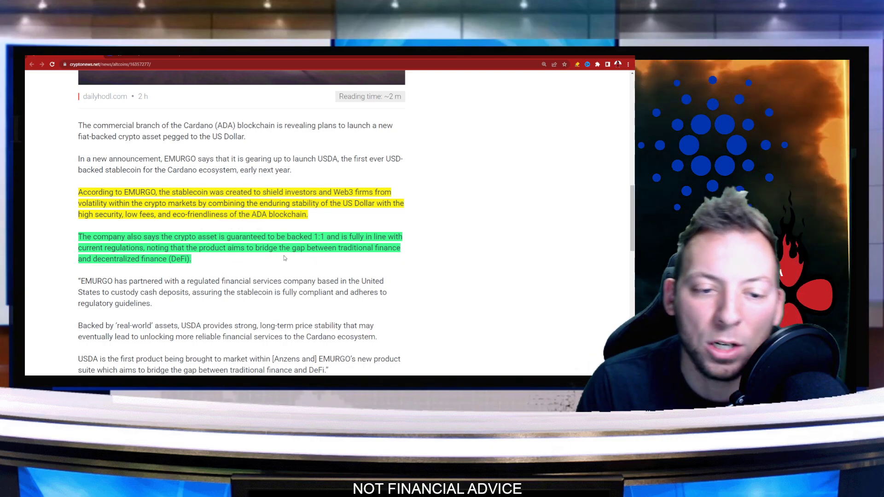
scroll(220, 269, "down", 2)
scroll(362, 371, "down", 1)
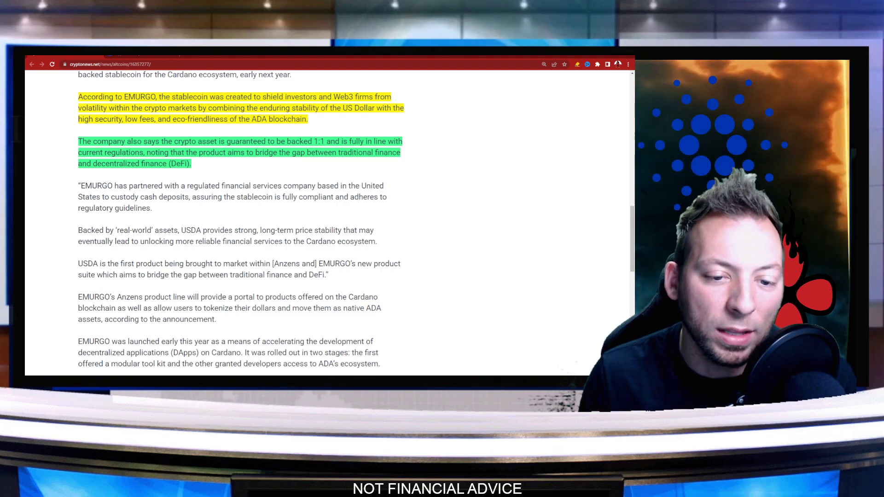
scroll(328, 221, "down", 2)
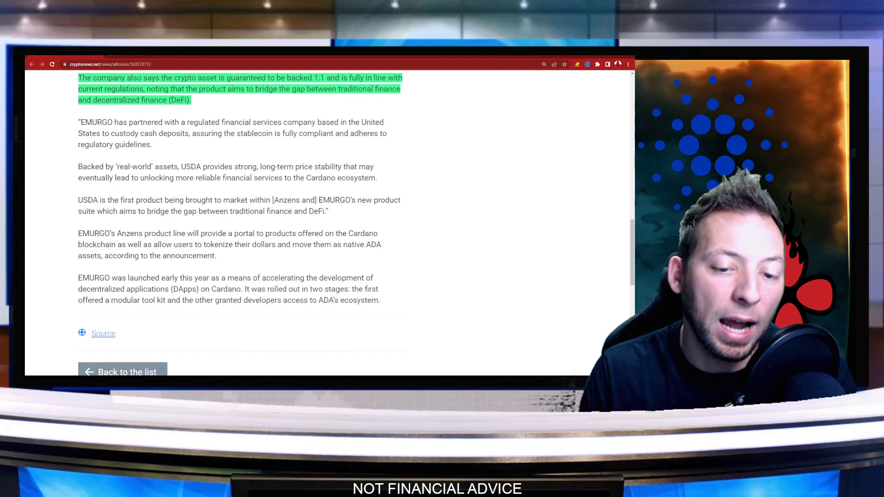
scroll(328, 221, "up", 1)
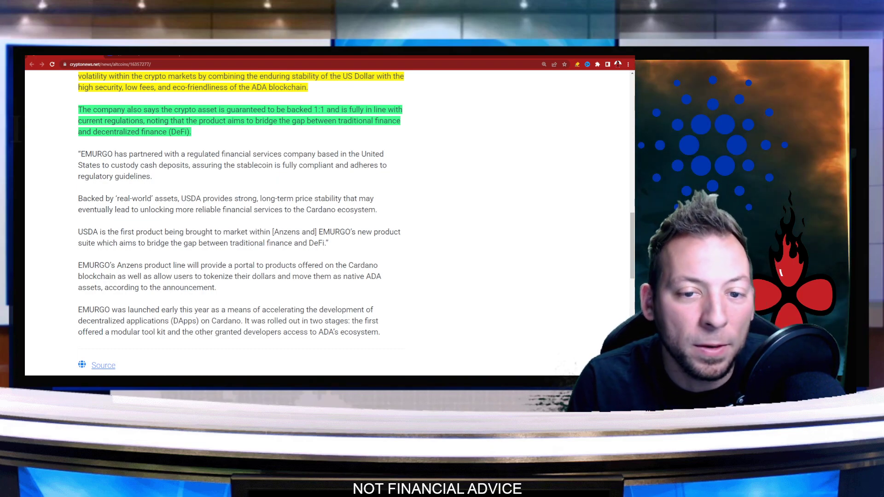
scroll(328, 222, "down", 2)
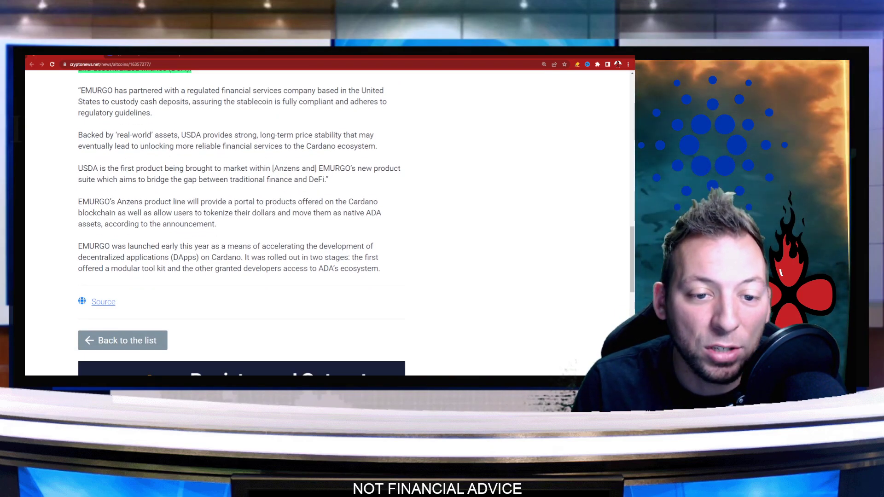